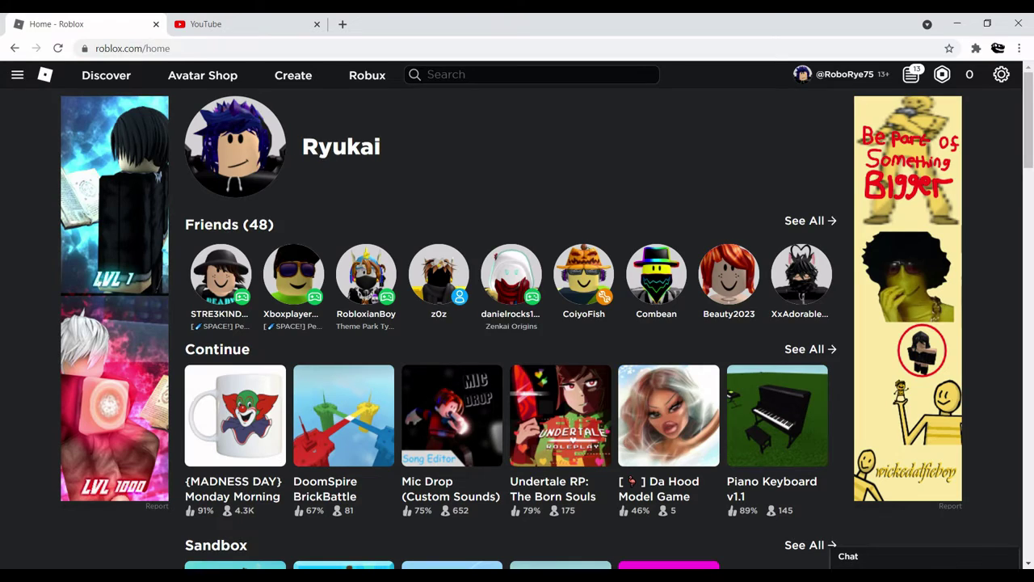
scroll(517, 323, down, 3)
scroll(517, 323, down, 5)
scroll(517, 324, down, 4)
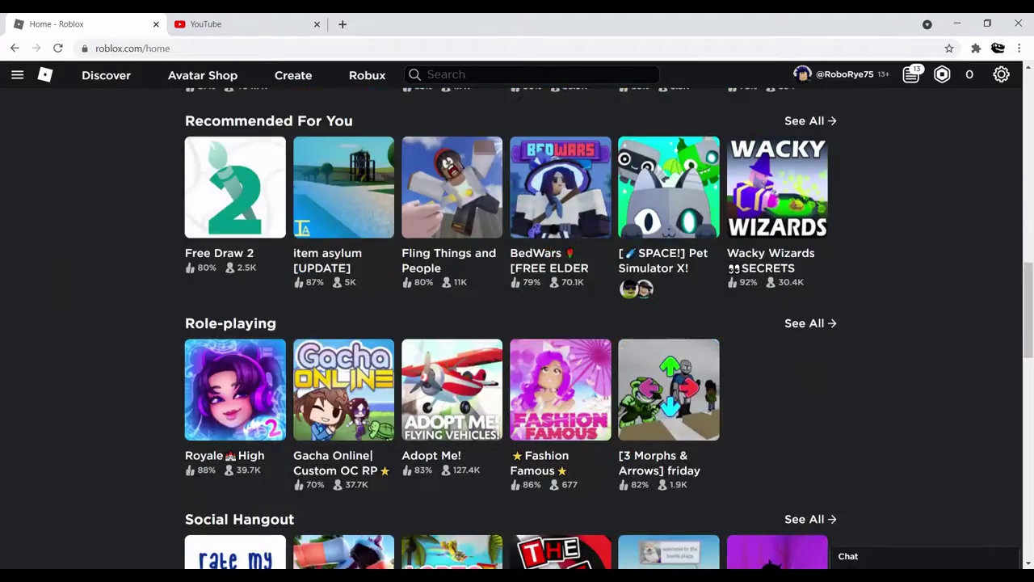
scroll(517, 323, down, 3)
scroll(800, 291, up, 4)
scroll(799, 291, up, 10)
scroll(800, 291, up, 4)
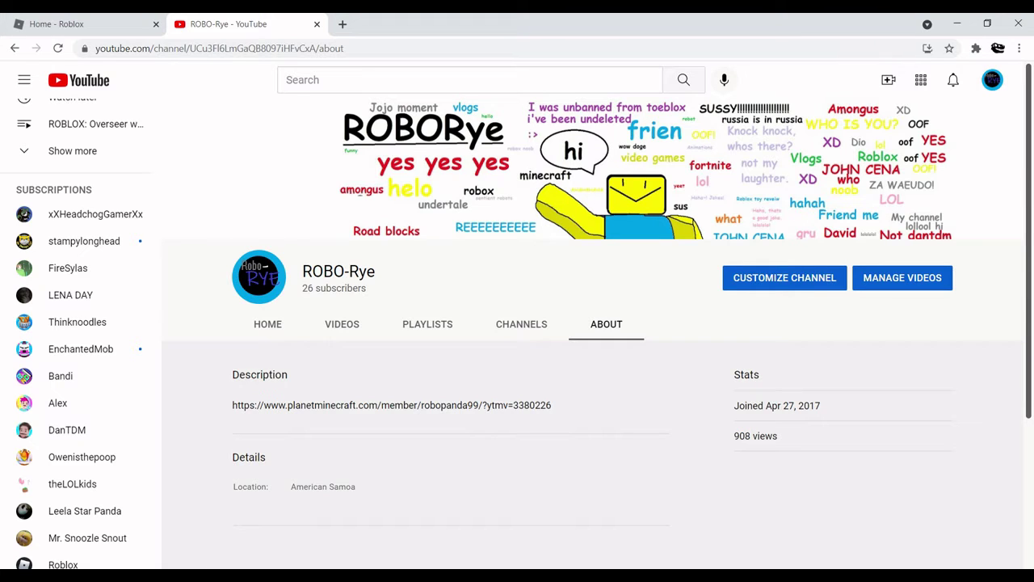
Step: Highlight the subscriber count, stats, location and joined date on the About page, then clear the highlight
drag(302, 288, 314, 288)
drag(820, 405, 231, 452)
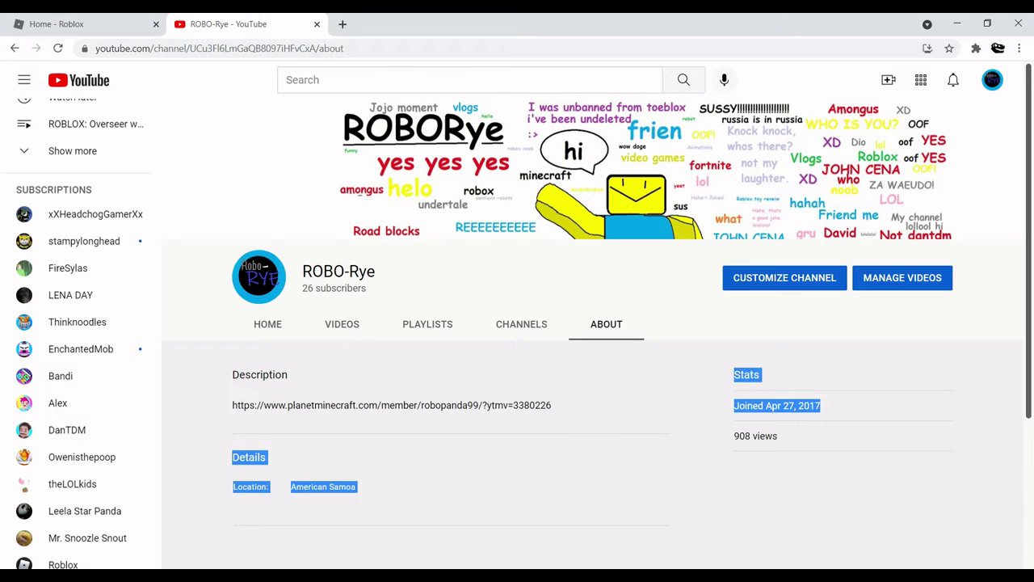
drag(821, 406, 733, 405)
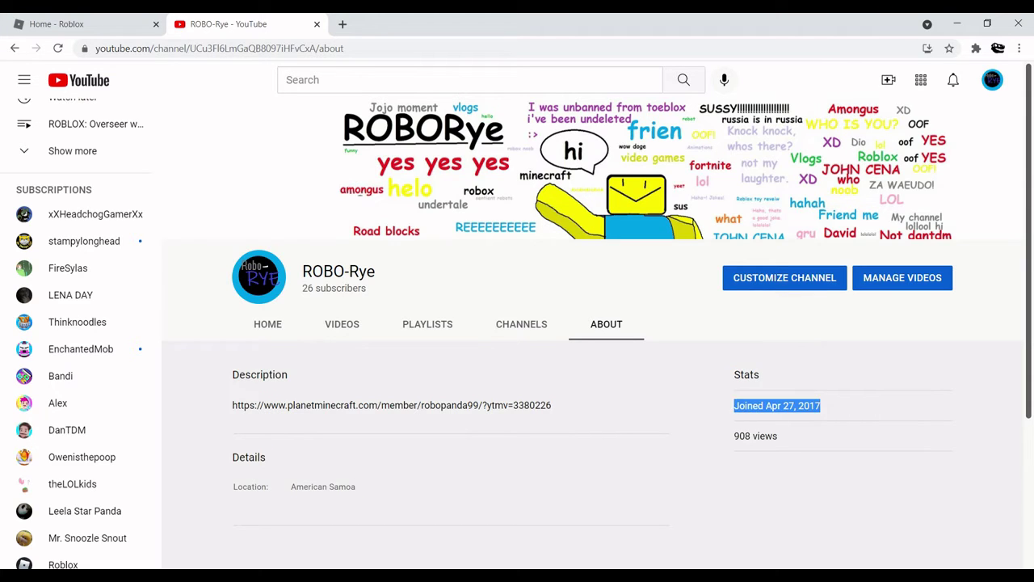
click(807, 436)
Step: Highlight the joined date and the text near the channel name again, then clear the highlight
click(268, 324)
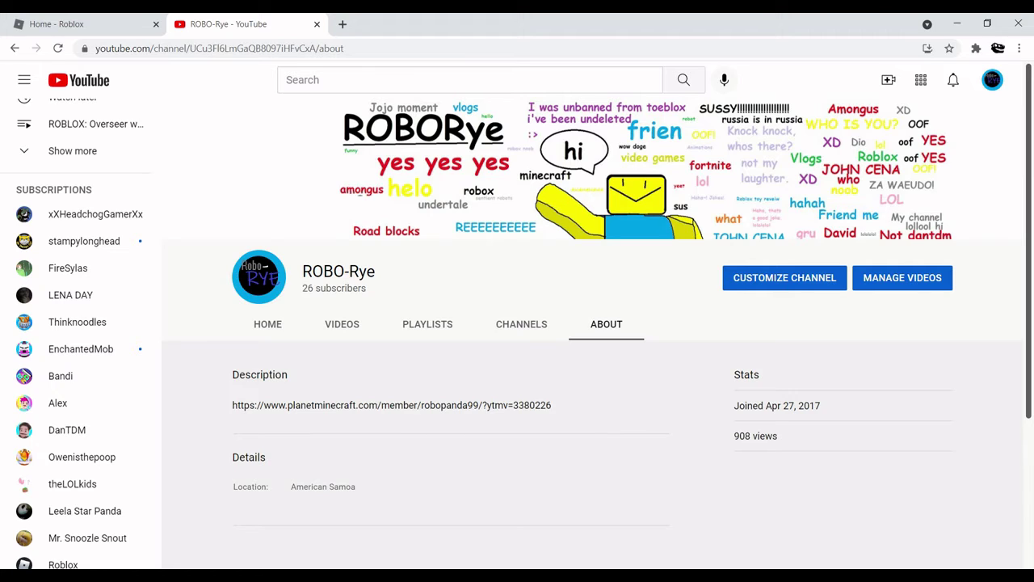
mouse_move(820, 405)
mouse_down()
mouse_move(233, 457)
mouse_move(744, 405)
mouse_up()
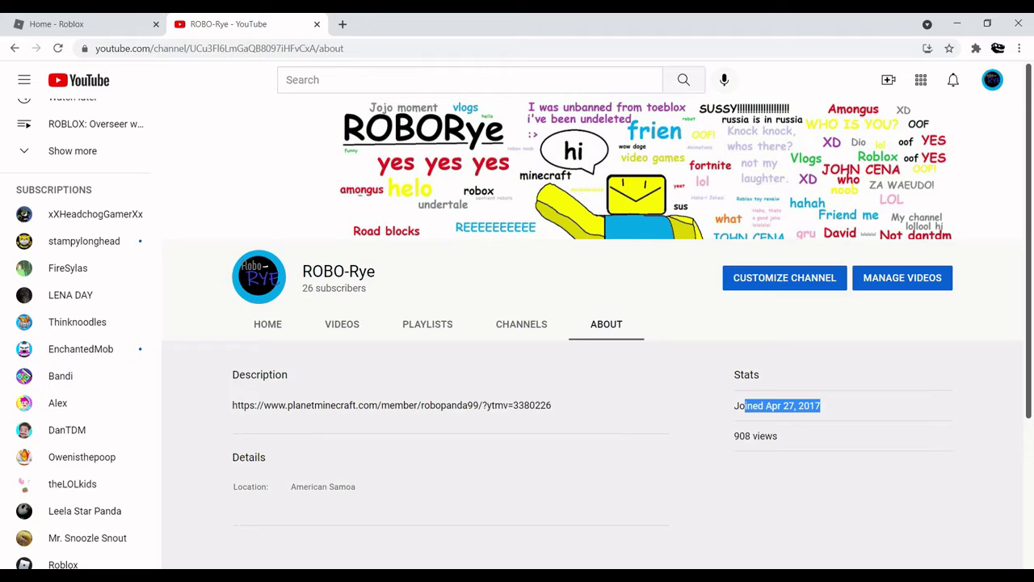
mouse_move(375, 272)
mouse_down()
mouse_move(361, 288)
mouse_move(302, 289)
mouse_move(302, 272)
mouse_move(302, 288)
mouse_up()
click(340, 288)
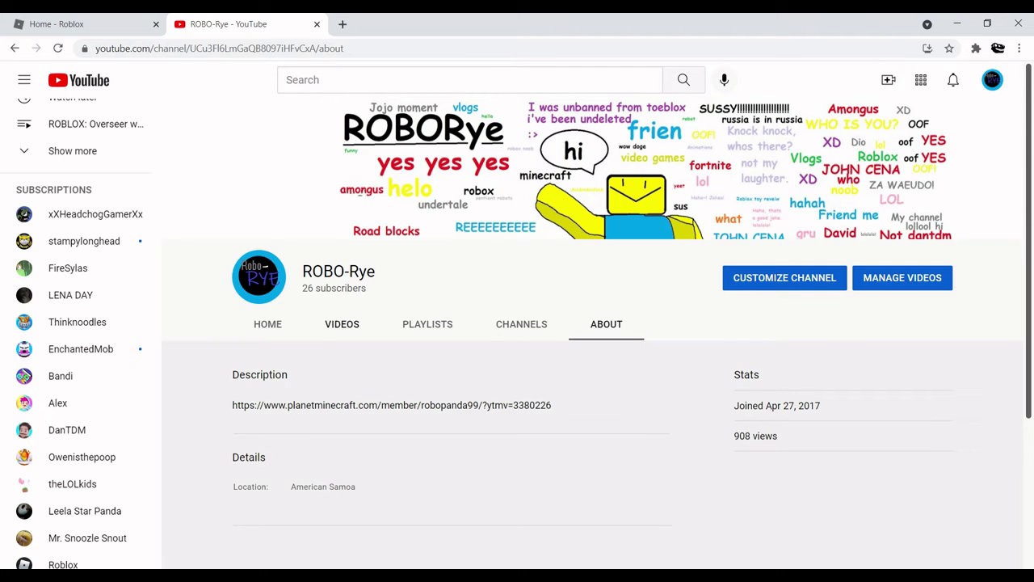
Step: Go through the ROBO-Rye Videos, About and Home tabs, ending on the uploaded videos list
click(342, 324)
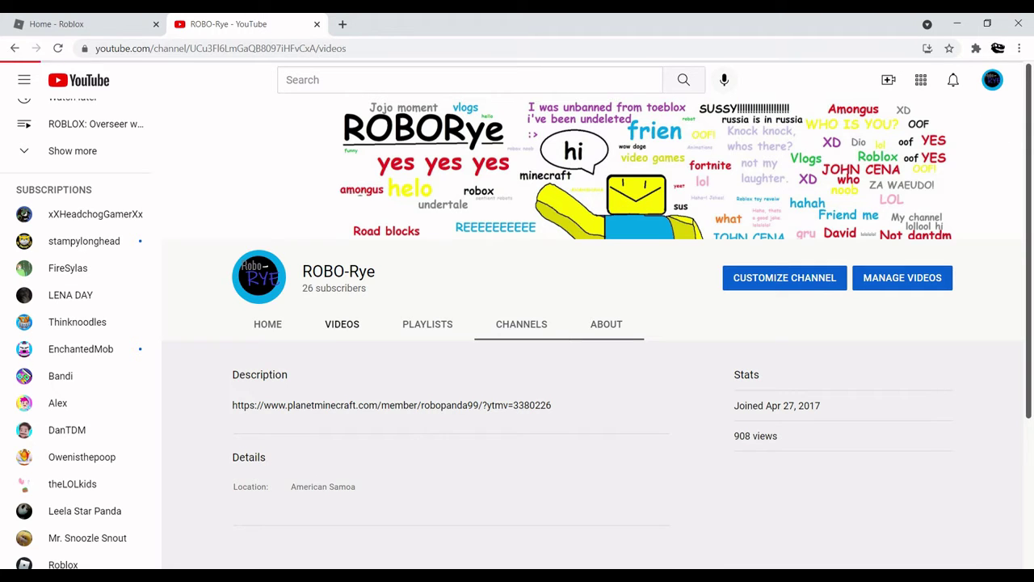
scroll(589, 323, down, 5)
scroll(590, 323, down, 2)
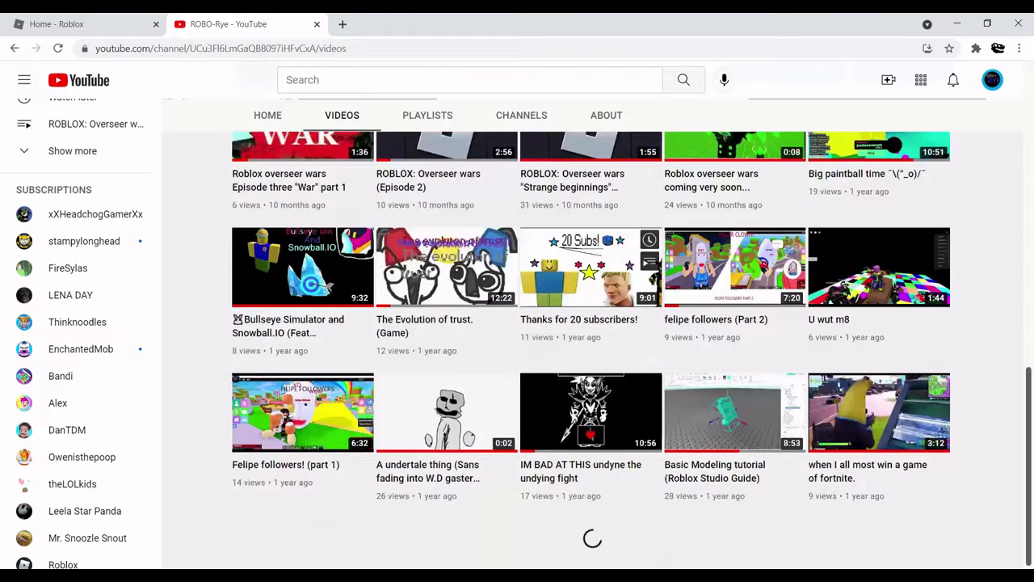
scroll(589, 323, down, 4)
scroll(590, 323, down, 5)
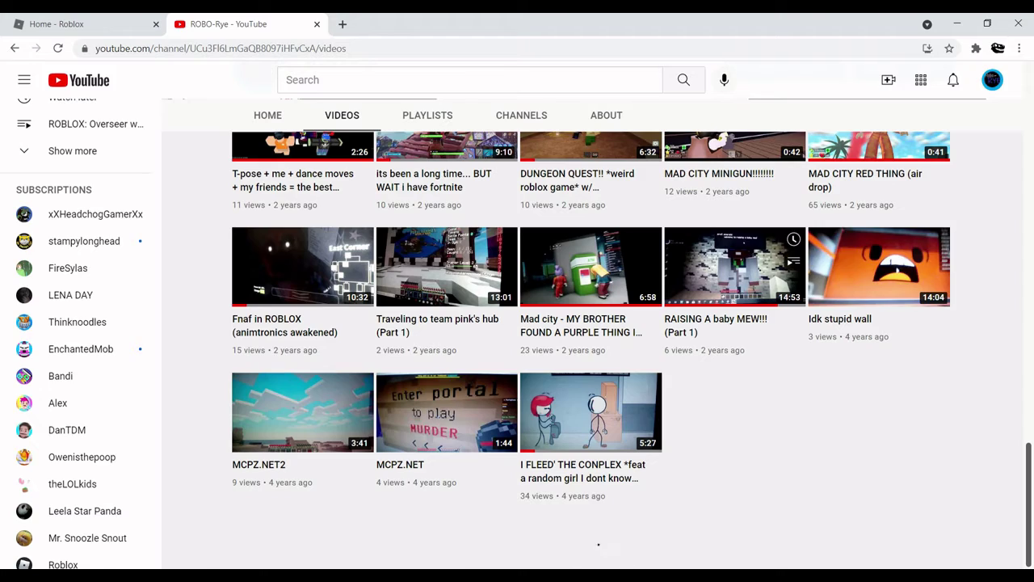
scroll(303, 267, up, 4)
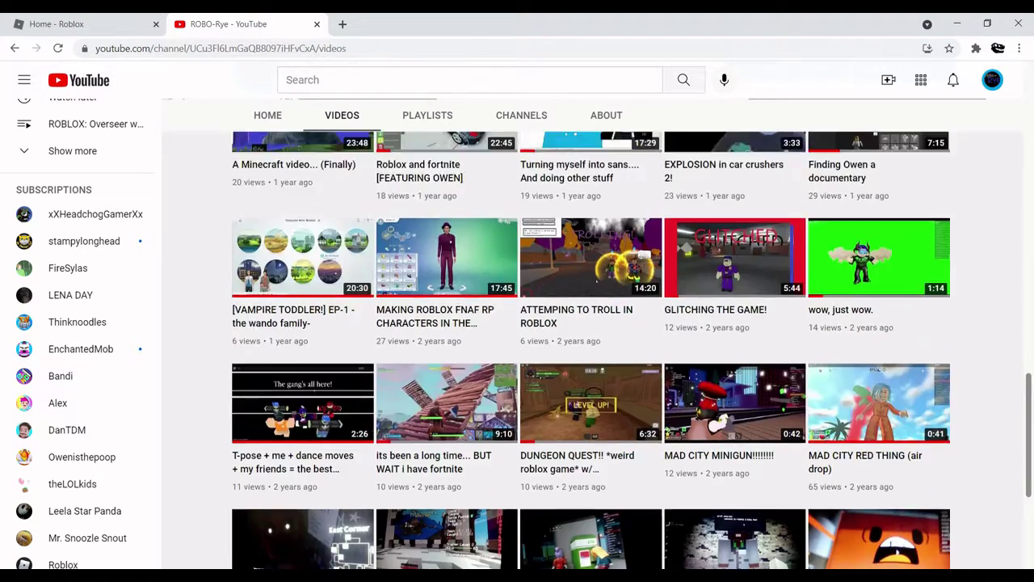
scroll(589, 323, up, 10)
scroll(590, 323, up, 10)
scroll(590, 323, up, 2)
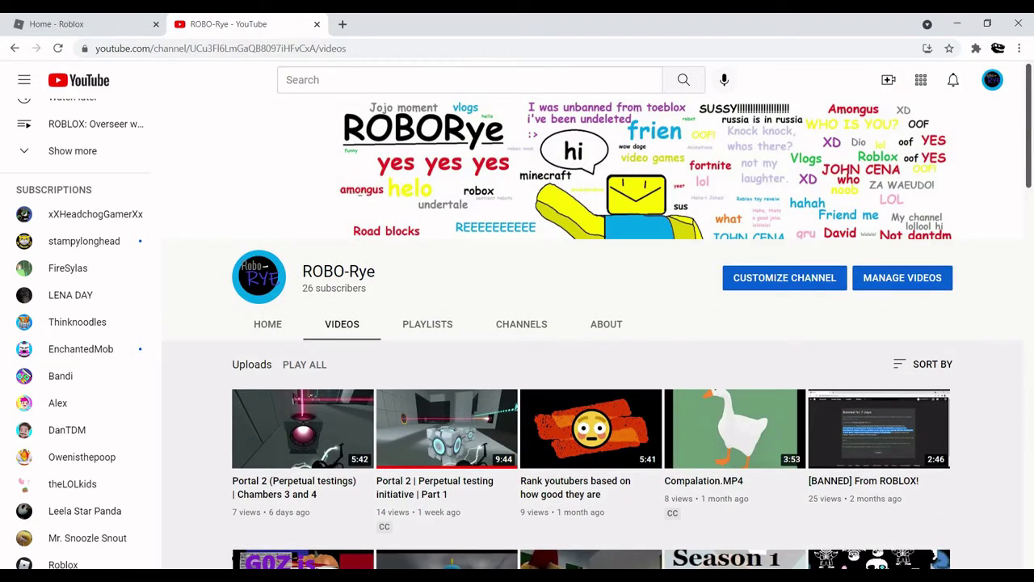
click(606, 324)
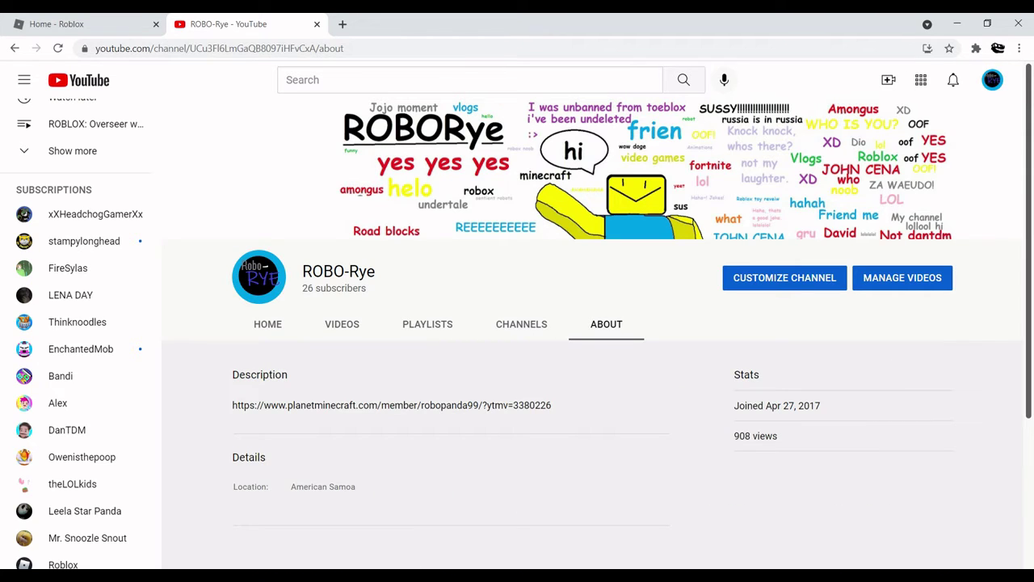
click(267, 324)
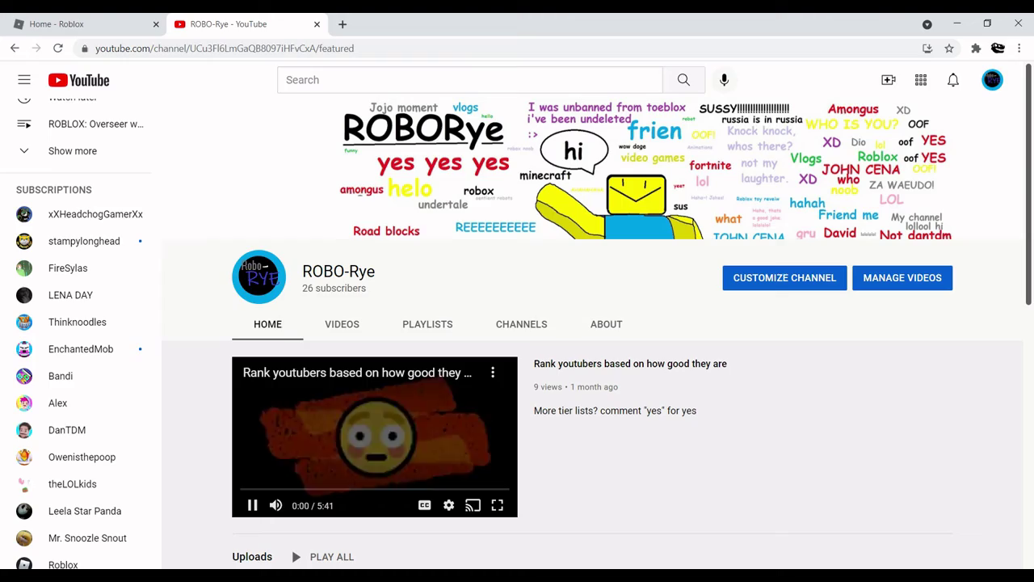
click(342, 324)
scroll(291, 431, down, 3)
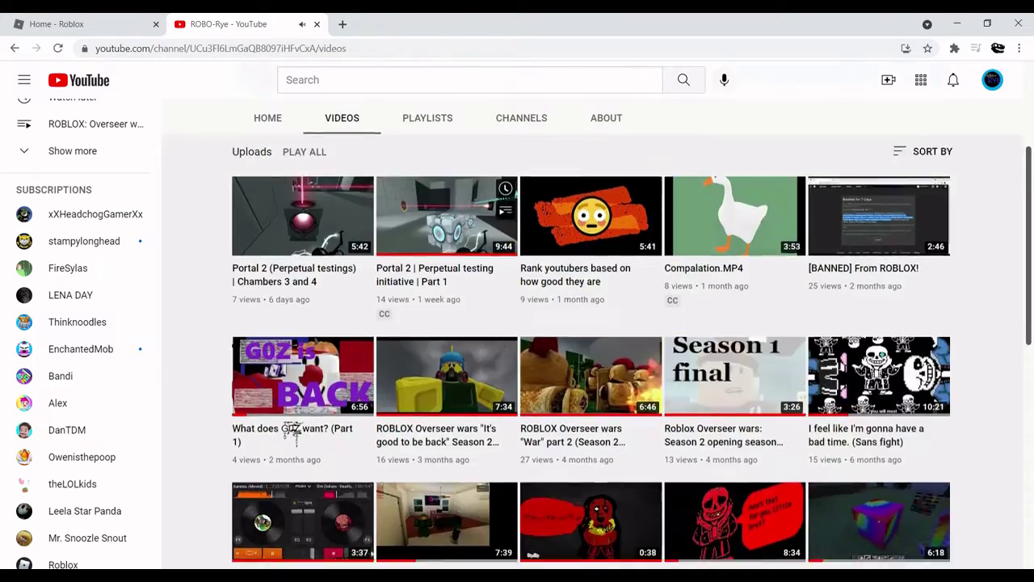
scroll(291, 430, down, 10)
scroll(291, 431, down, 2)
scroll(291, 431, down, 1)
scroll(290, 431, down, 10)
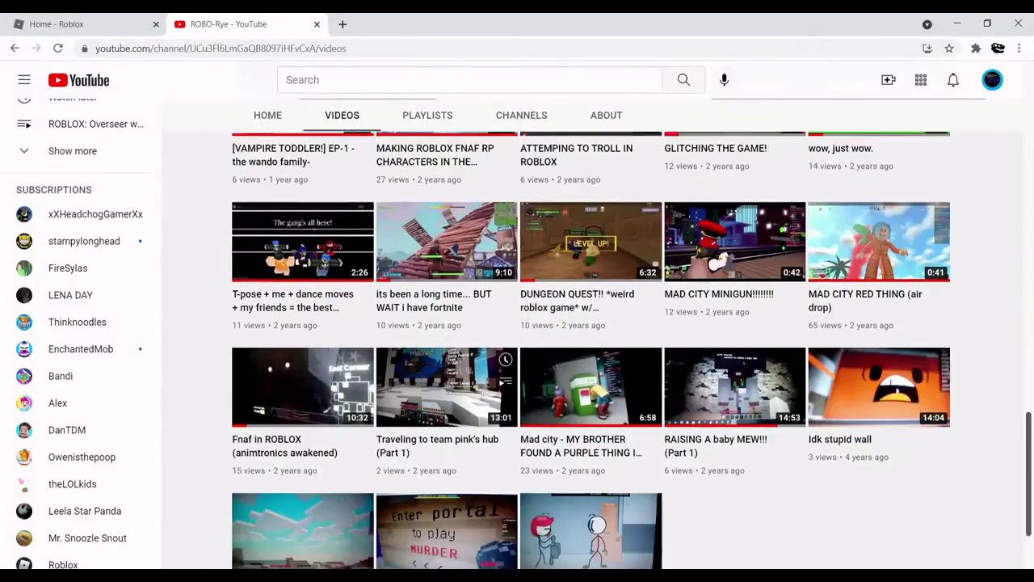
scroll(517, 323, down, 2)
scroll(517, 323, up, 10)
scroll(516, 323, up, 5)
scroll(517, 323, up, 5)
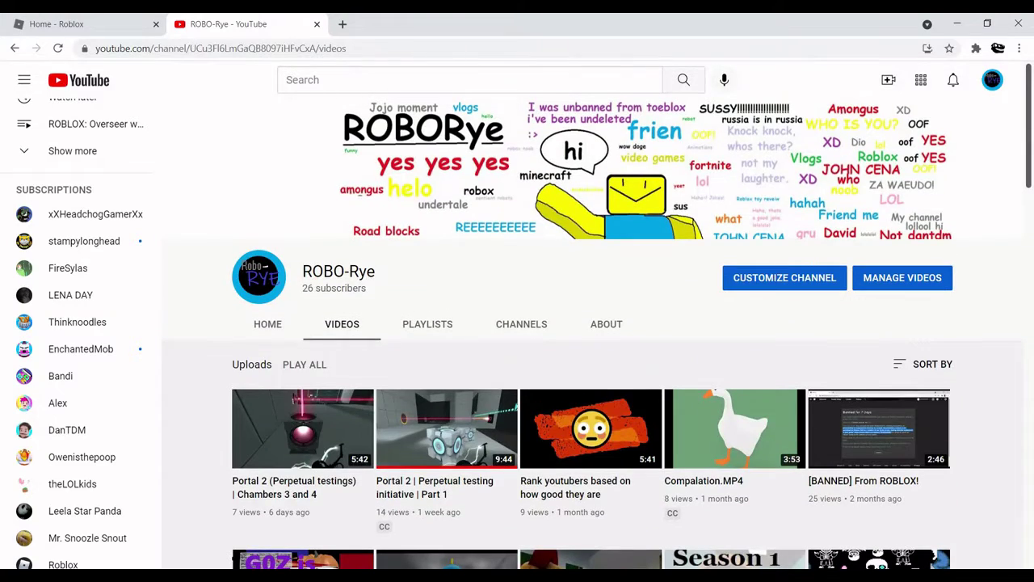
Step: Open the About tab and highlight the details, view count and joined year
click(606, 324)
scroll(606, 324, down, 2)
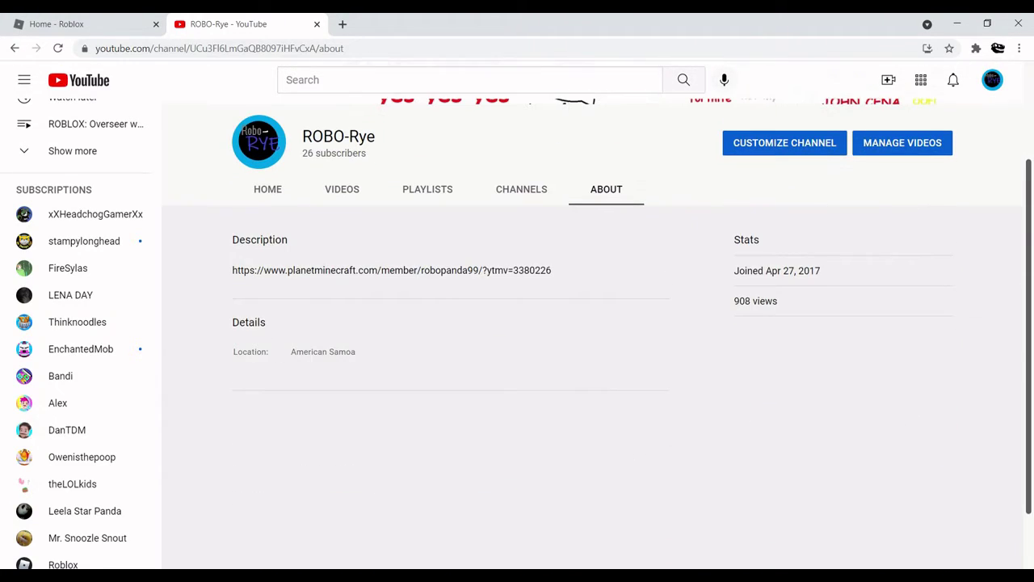
drag(232, 322, 745, 300)
click(820, 270)
drag(821, 270, 809, 271)
click(809, 271)
scroll(517, 323, up, 2)
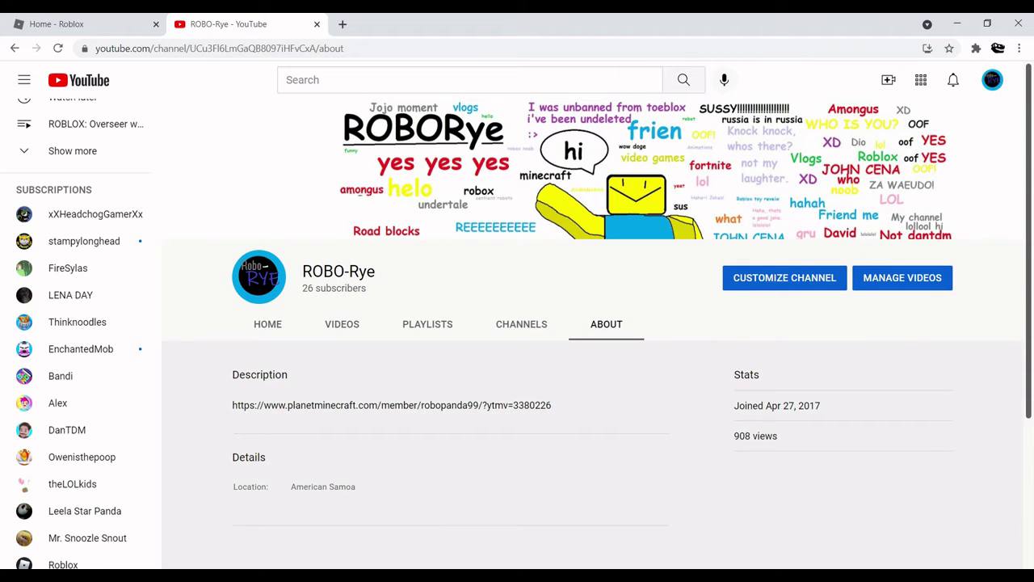
Step: Visit the featured Channels and Home tabs, then return to the About page
click(521, 323)
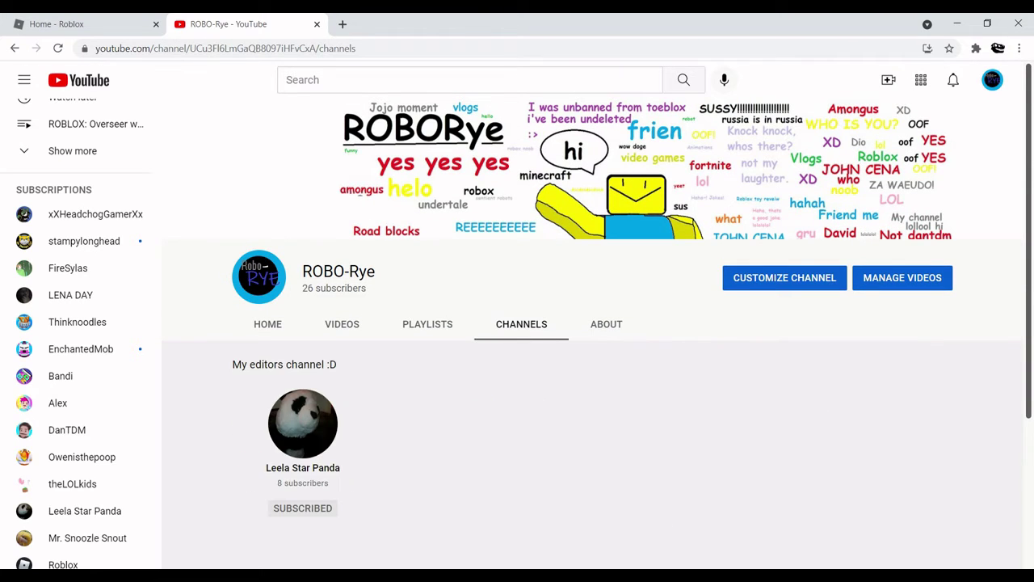
click(267, 324)
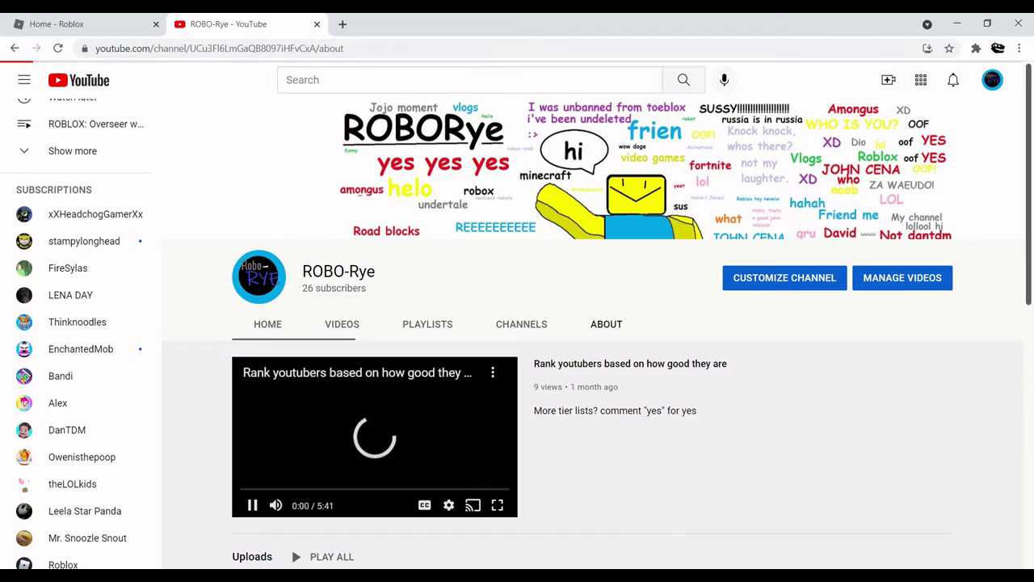
click(606, 324)
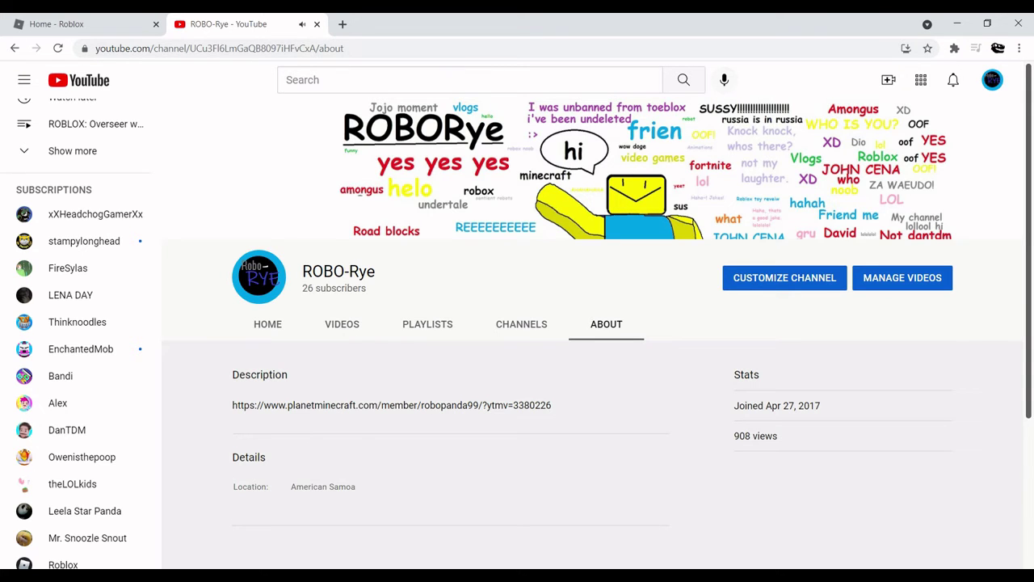